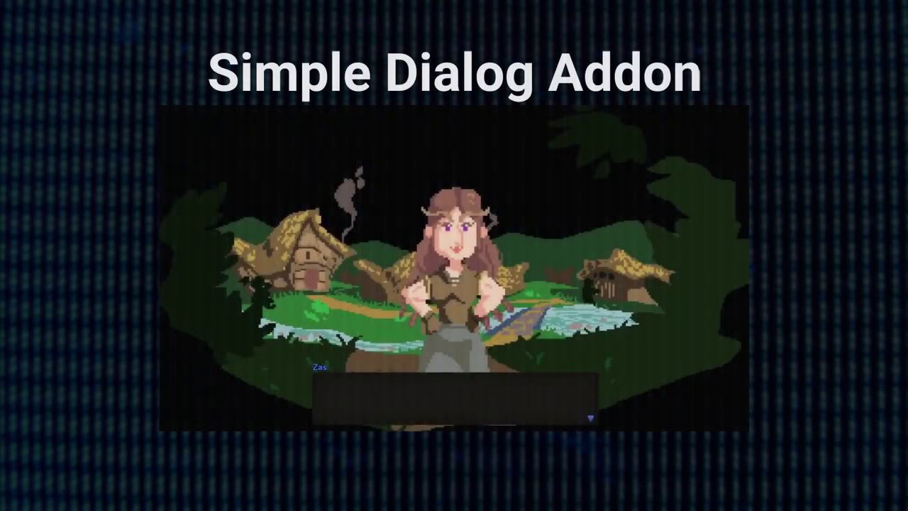
Advance the demo dialogue two lines, past Kubuk's line to the next speaker.
key("Return")
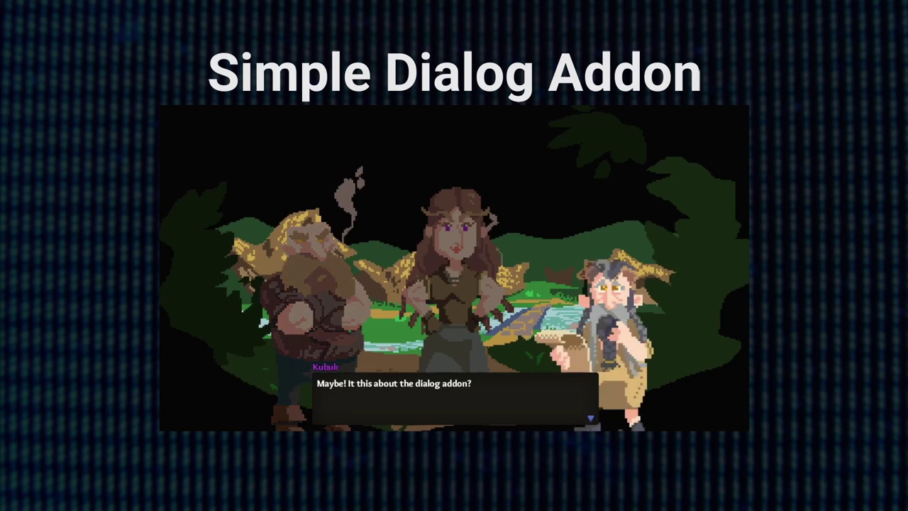
key("Return")
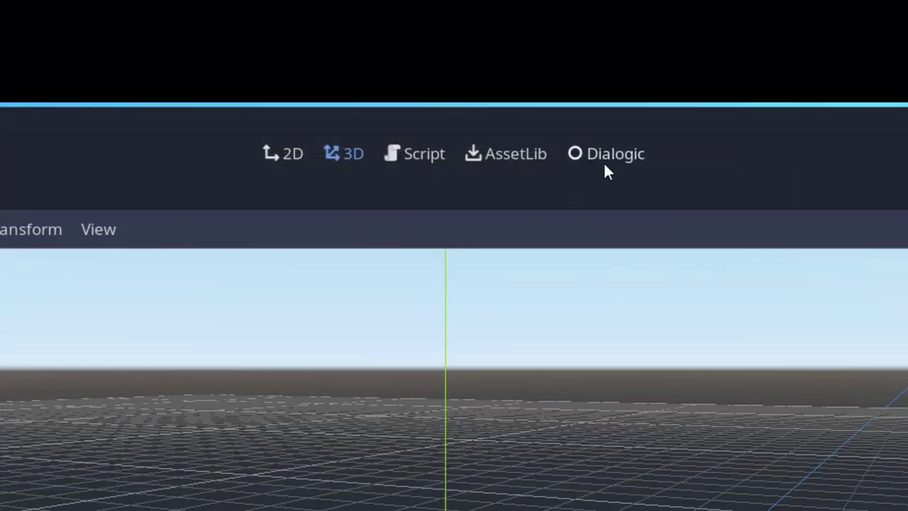
Switch Godot to the Dialogic workspace showing the Example and Hello World dialogs.
left_click(625, 154)
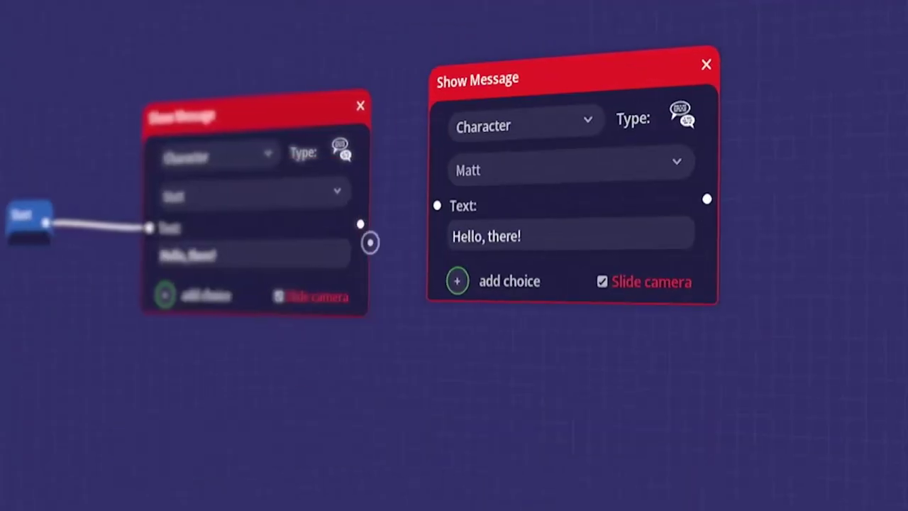
Link a second Show Message node where Jake says "Oh, hi...".
left_click_drag(361, 243, 436, 205)
left_click(575, 163)
left_click(474, 245)
left_click(553, 234)
type("Oh, ")
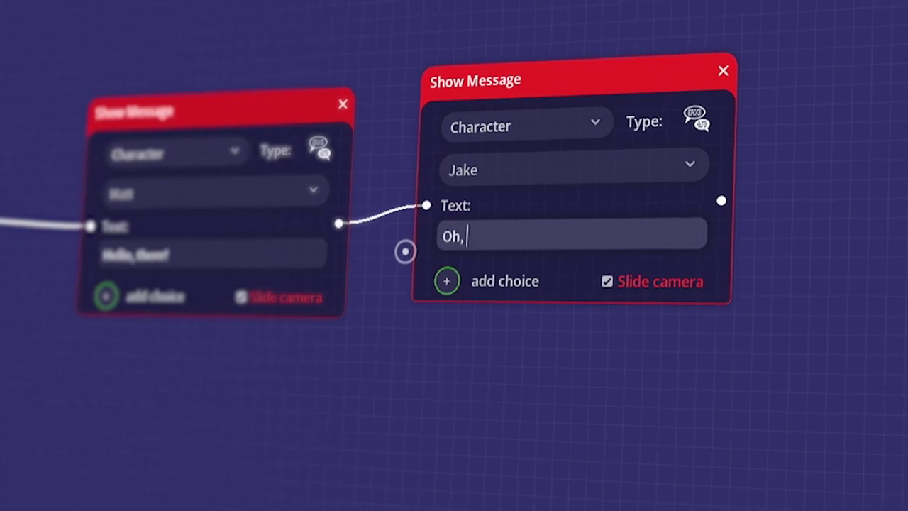
type("hi...")
Add three choice rows to Jake's message, the first reading "Is there something wrong?".
left_click(446, 281)
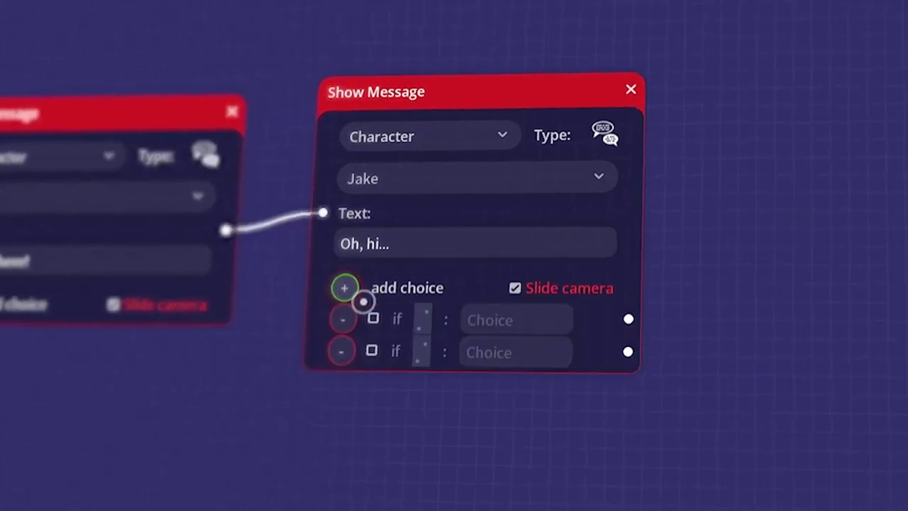
left_click(345, 288)
left_click(517, 320)
type("Is there something wron")
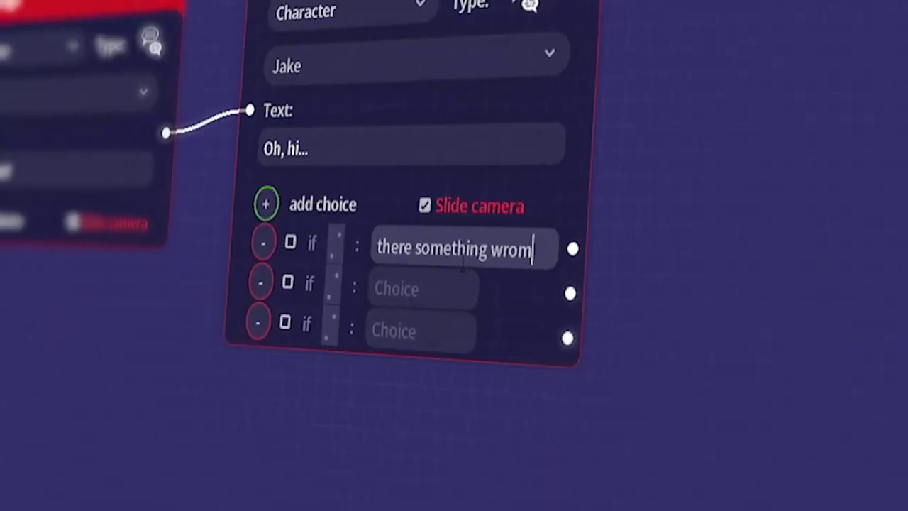
type("g?")
key("Tab")
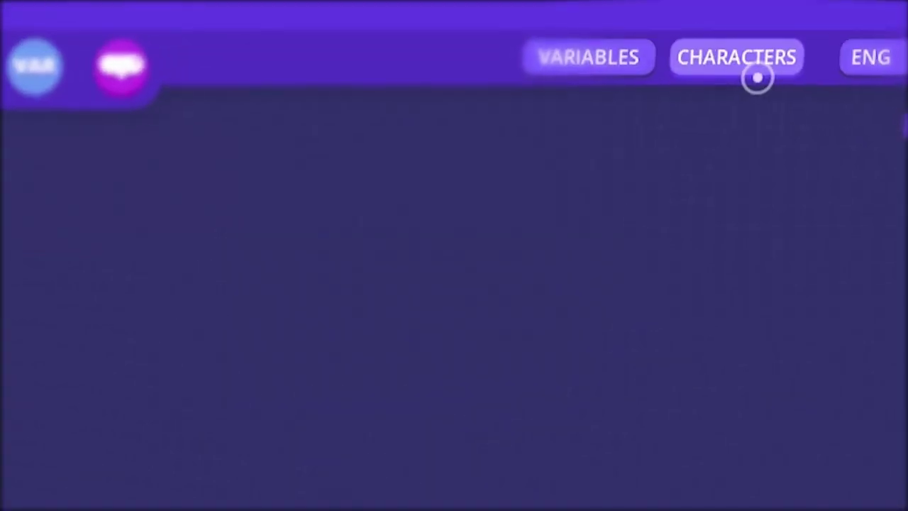
Register characters Matt, Jake, Jane, Maddie and Kate in the Characters list.
left_click(755, 75)
type("Matt")
left_click(358, 144)
type("J")
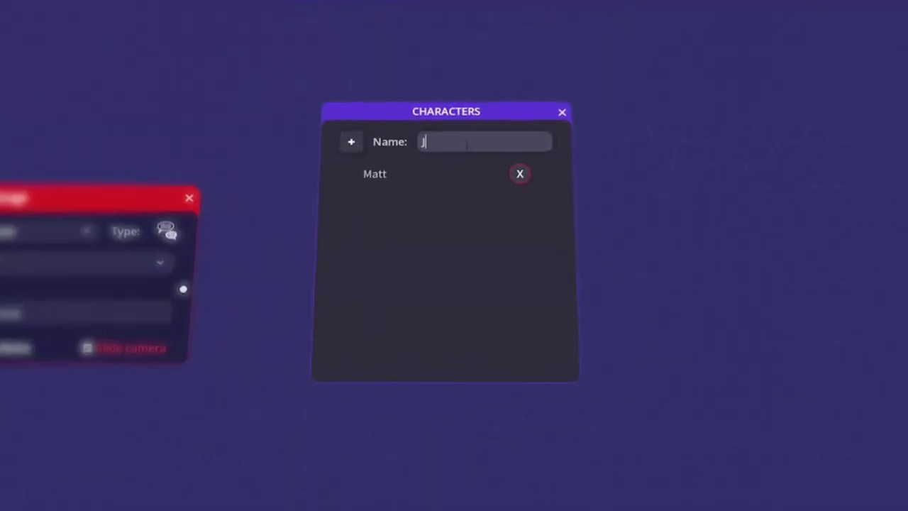
type("ake")
key("Return")
type("Jane")
key("Return")
type("Maddie")
key("Return")
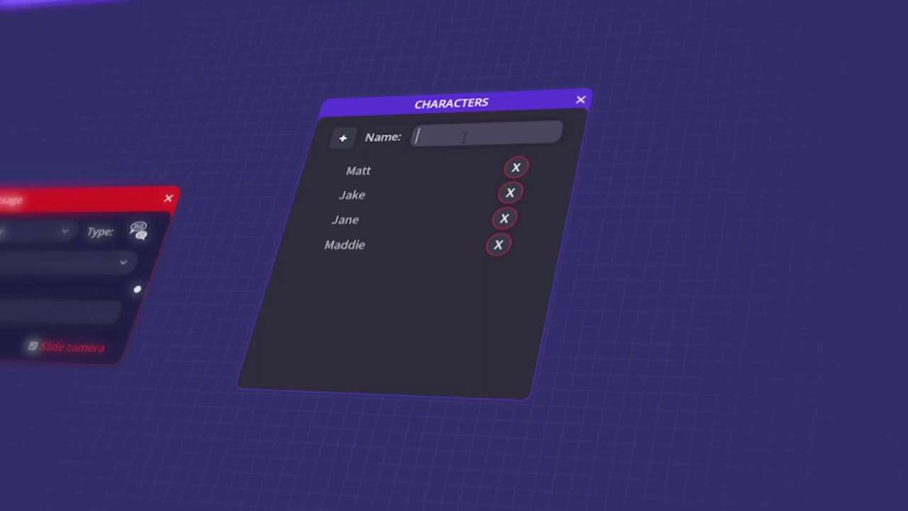
type("Kate")
key("Return")
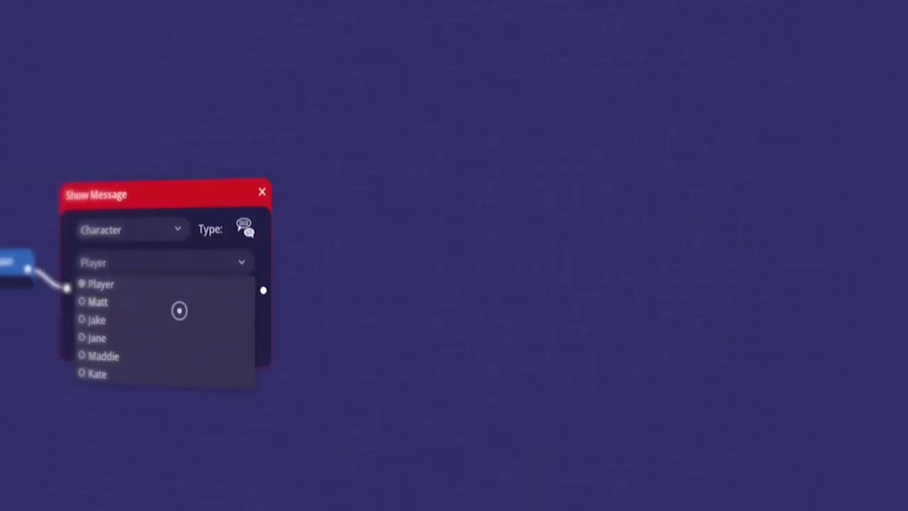
Make Matt the left node's speaker saying "I'm Matt!", Kate the third node's, and add variable example_te.
left_click(92, 298)
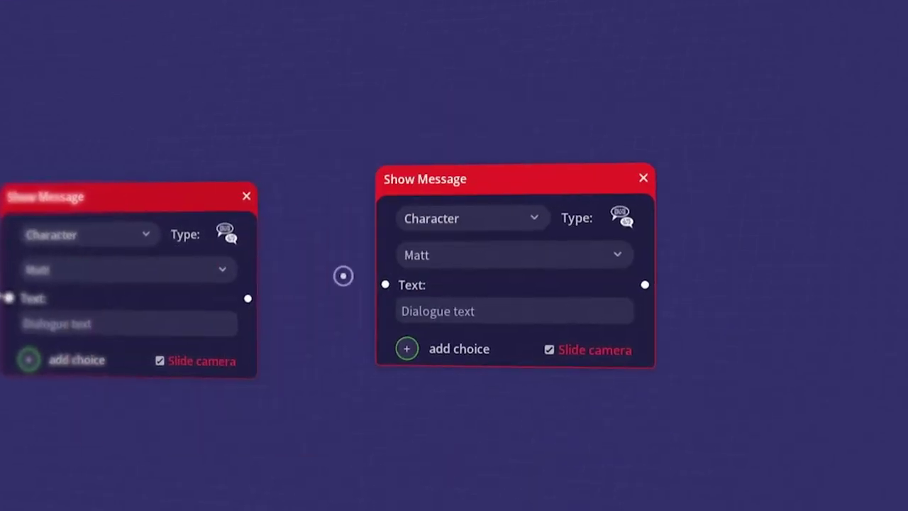
left_click_drag(247, 298, 385, 285)
left_click(128, 323)
type("t, I'm Matt!")
left_click(511, 255)
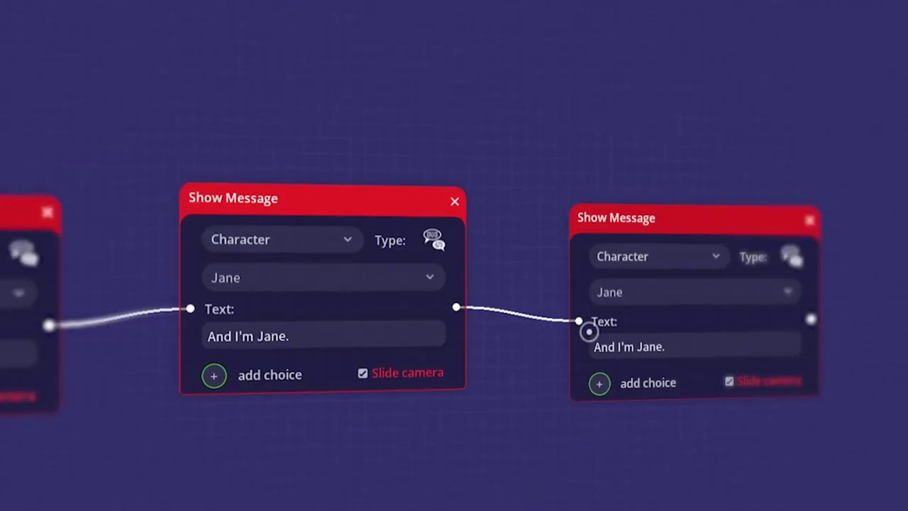
left_click(674, 295)
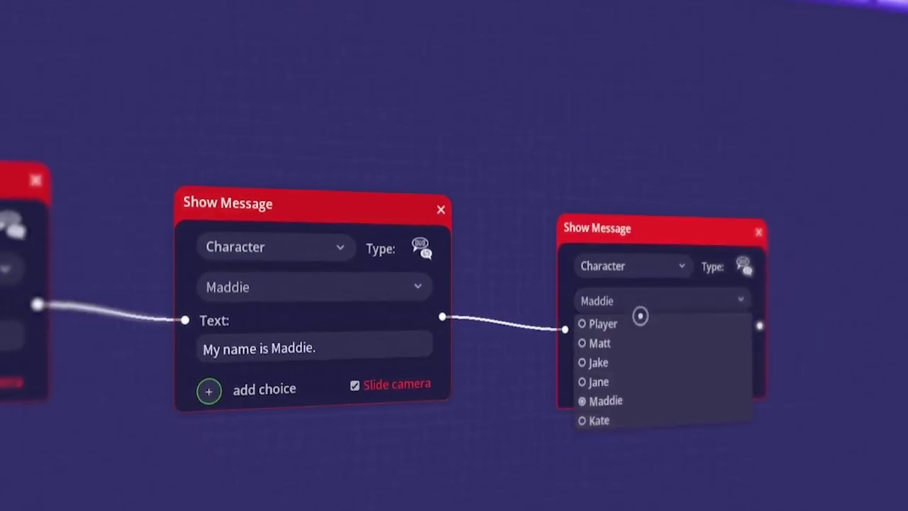
left_click(609, 419)
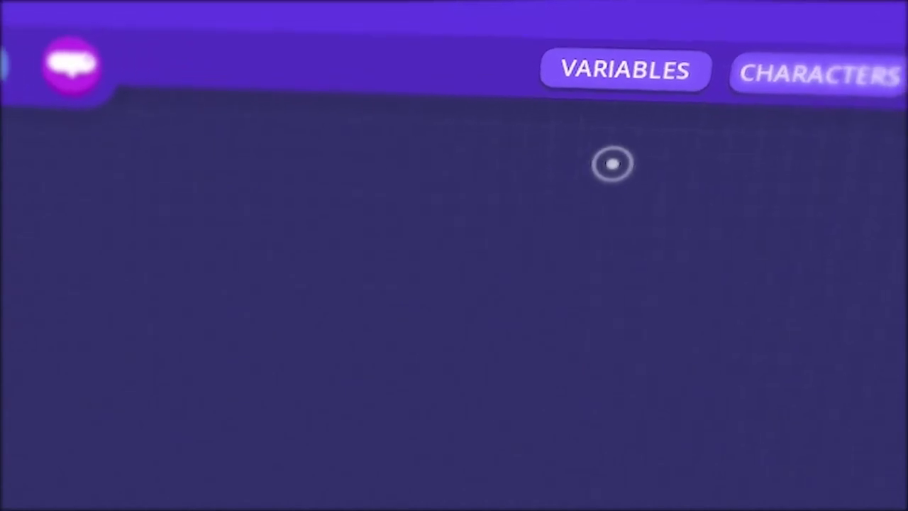
left_click(624, 68)
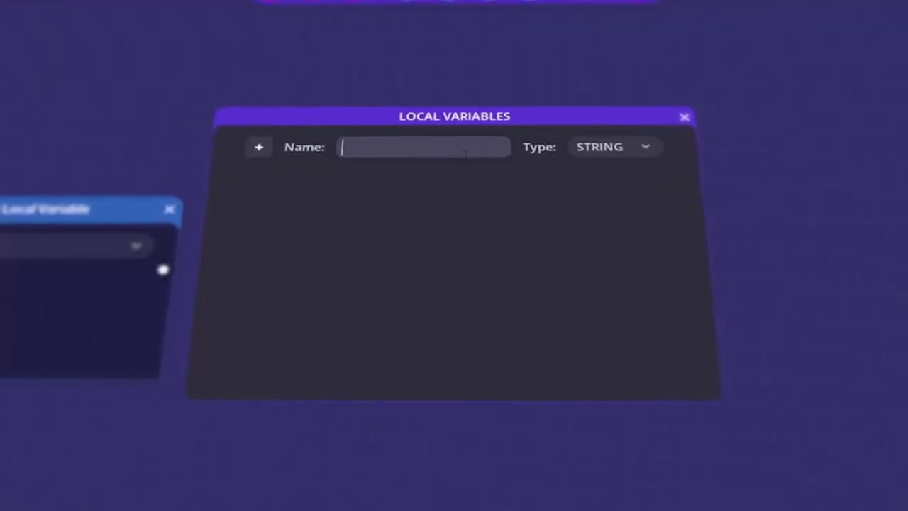
type("exam")
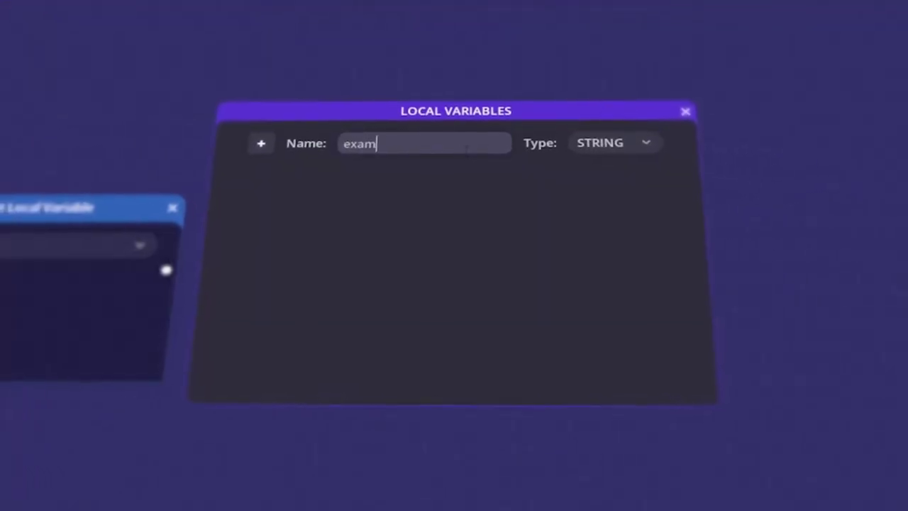
type("ple_te")
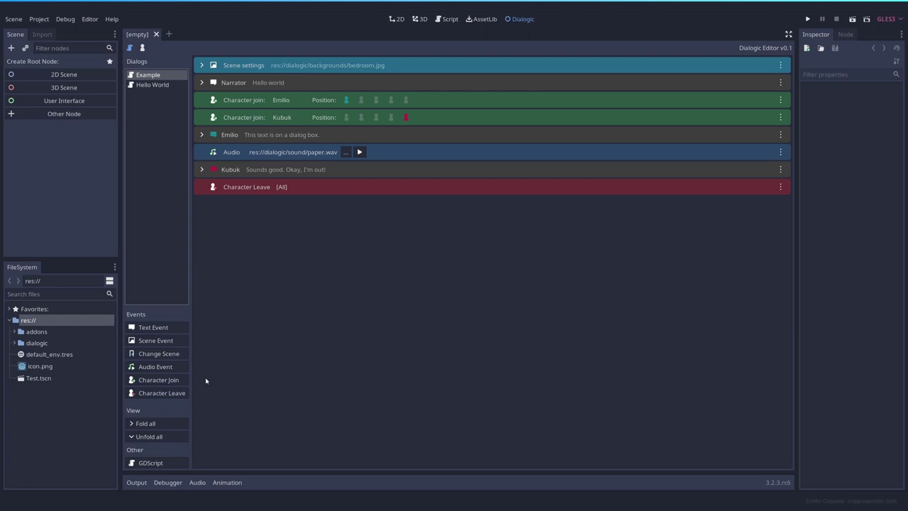
Unfold all events in the Example timeline to show their full contents.
left_click(153, 437)
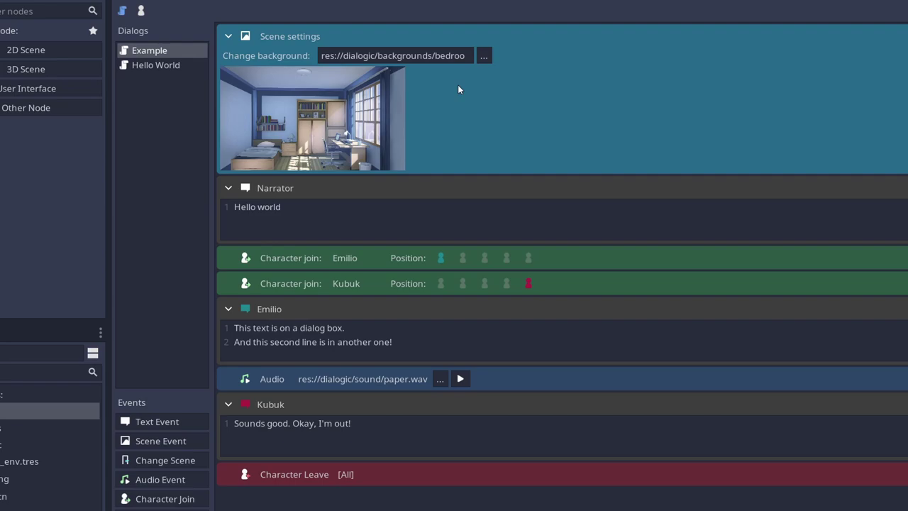
Set the scene background to dialogic/backgrounds/practice.png and fold the scene settings event.
left_click(483, 58)
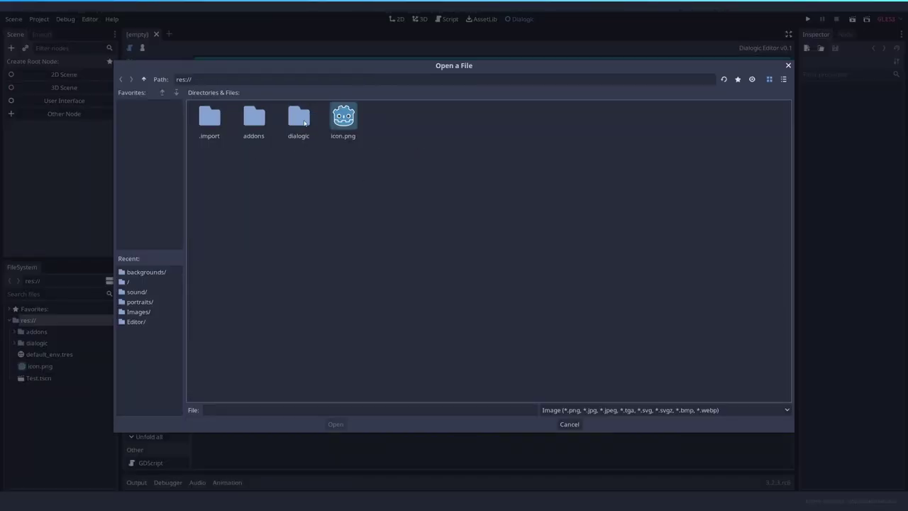
double_click(301, 120)
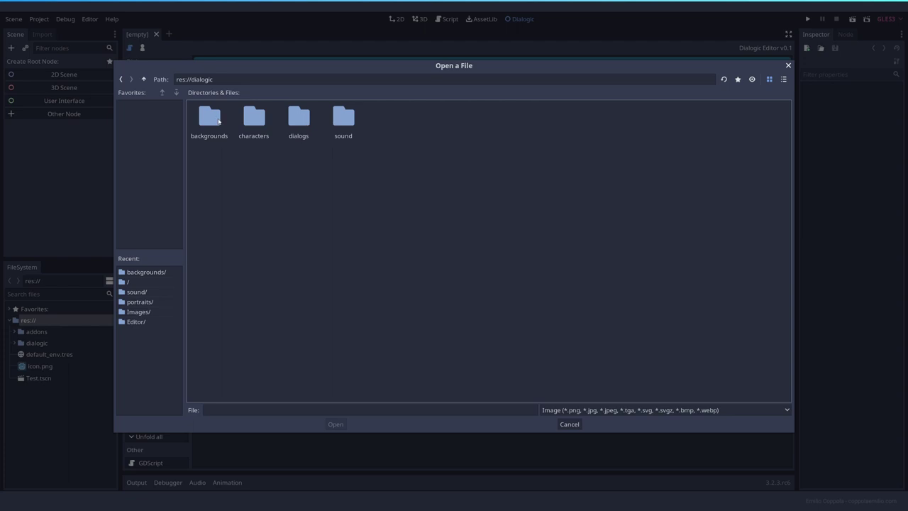
double_click(209, 117)
double_click(253, 119)
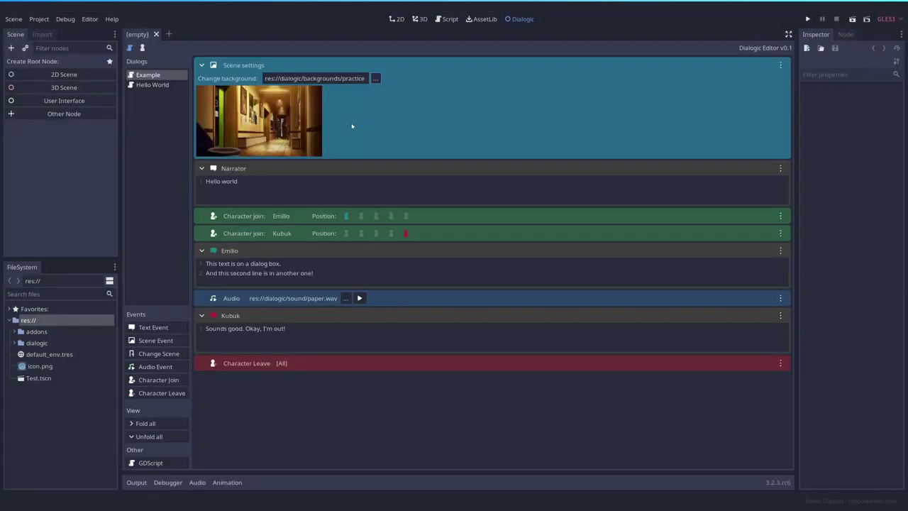
left_click(271, 68)
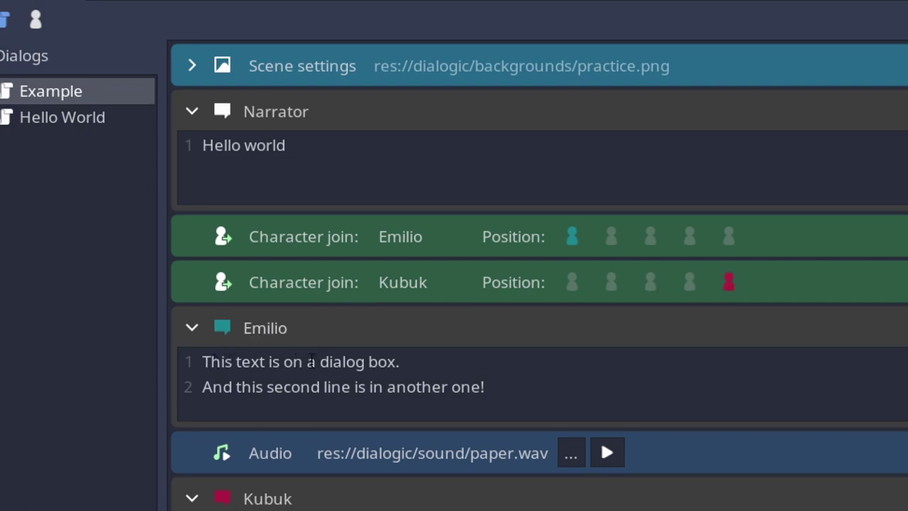
left_click_drag(426, 361, 210, 361)
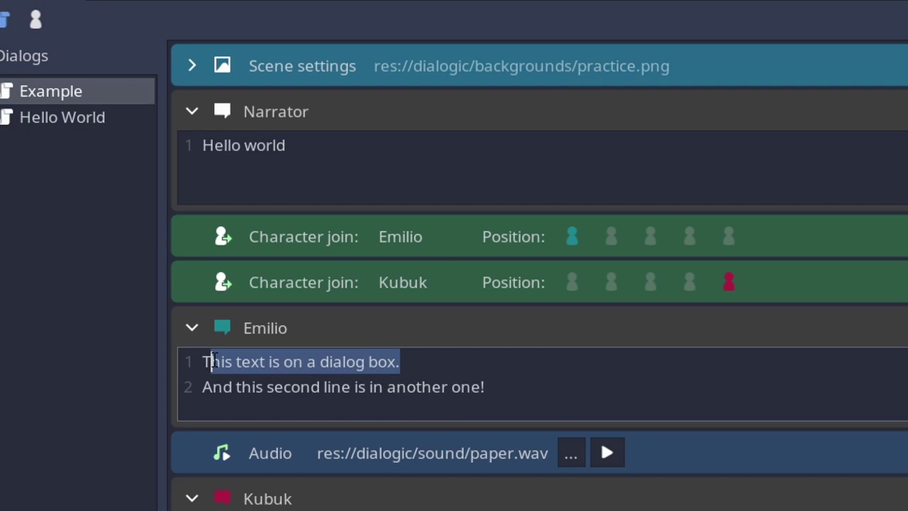
left_click(453, 363)
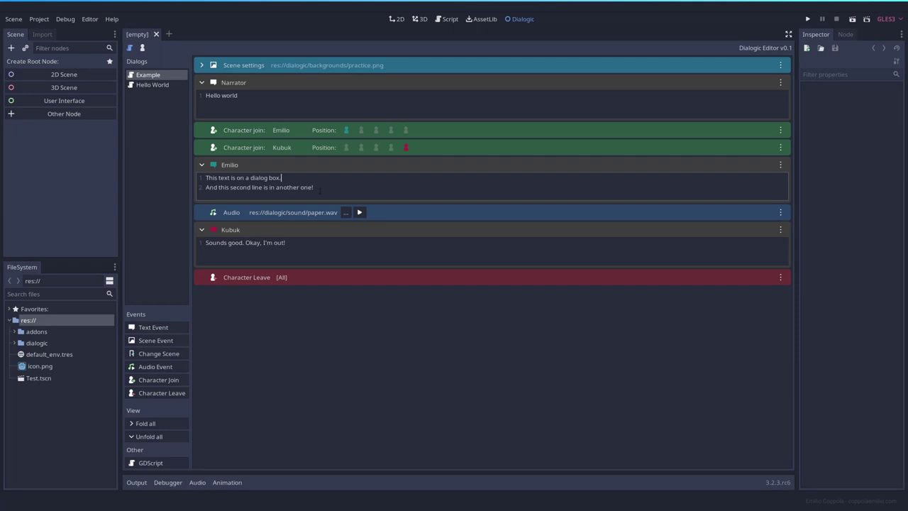
left_click_drag(320, 186, 206, 188)
left_click(333, 186)
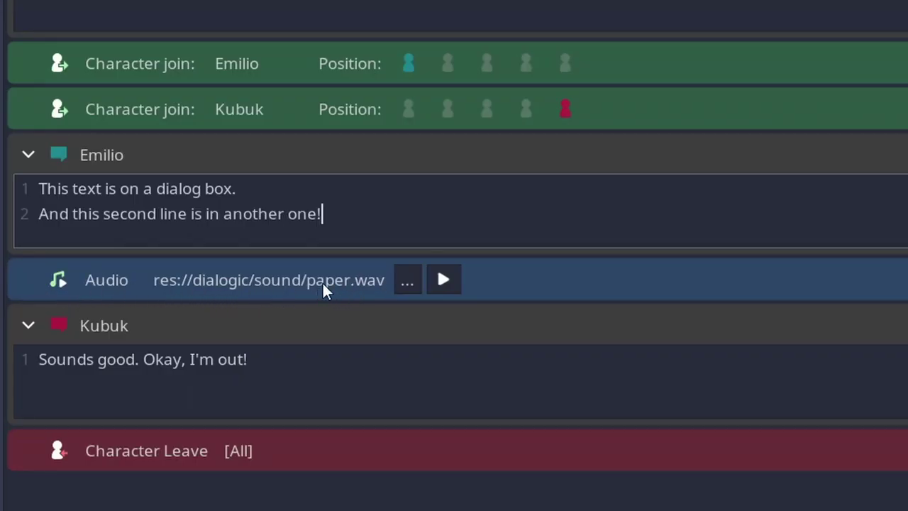
Preview the paper.wav sound, then go to the empty Hello World dialog.
left_click(450, 283)
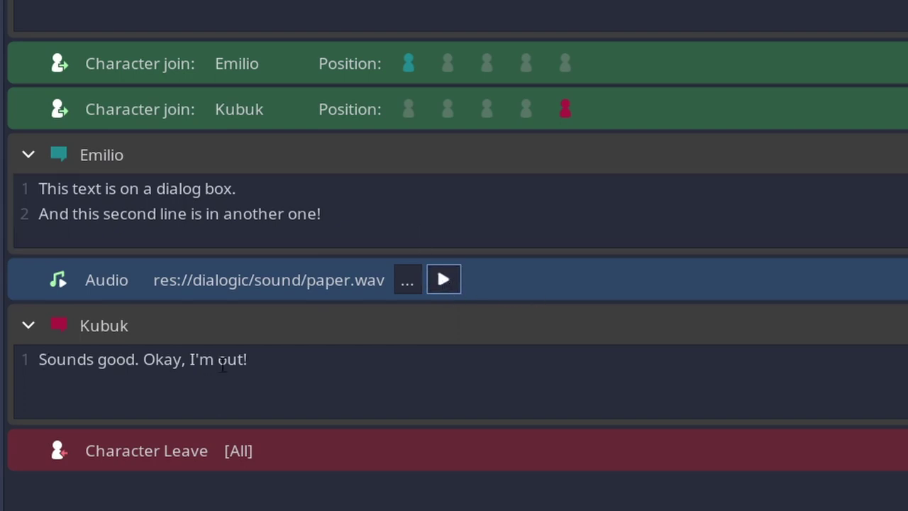
left_click(282, 365)
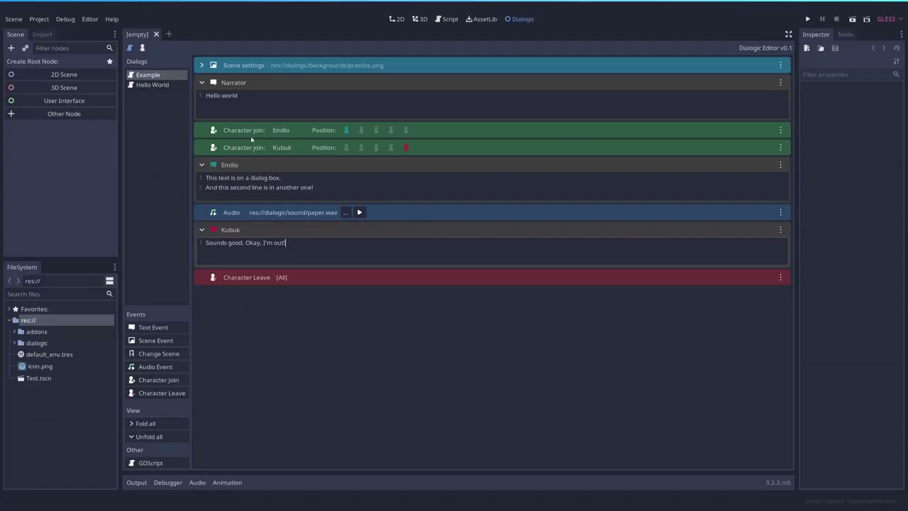
left_click(156, 87)
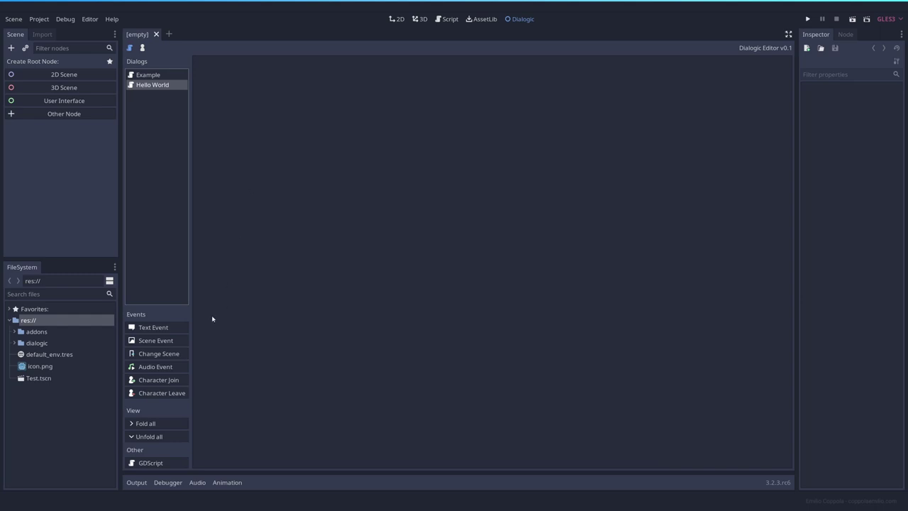
Add a Hello World text event reading "Hello there youtube!" with Placeholder as speaker.
left_click(156, 326)
left_click(235, 86)
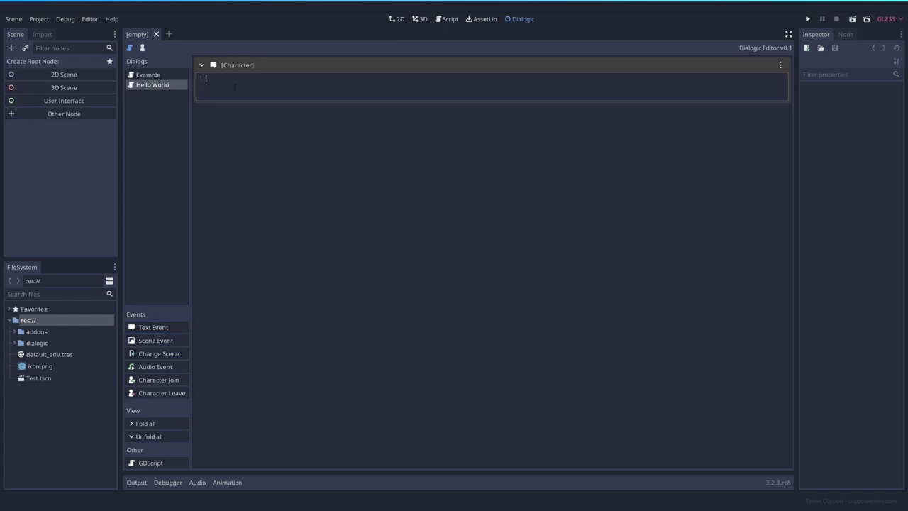
type("Hello there youtr")
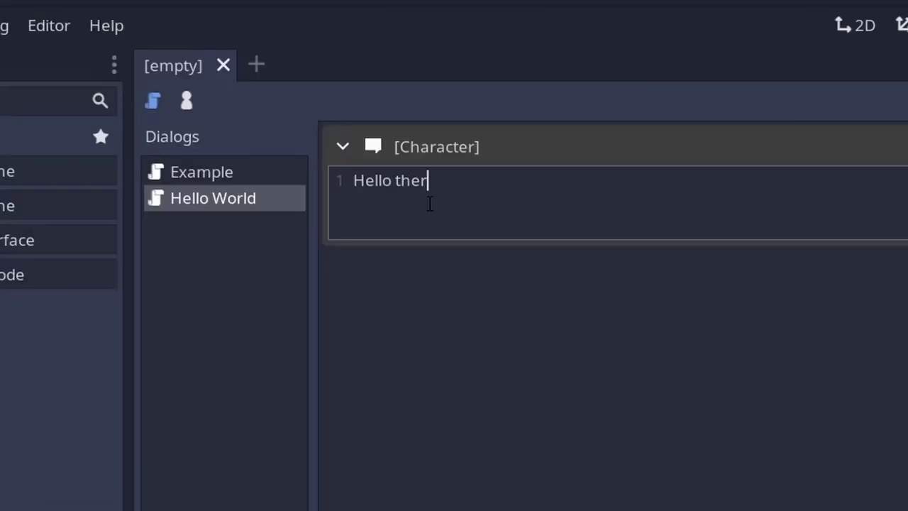
key("BackSpace")
type("ube!")
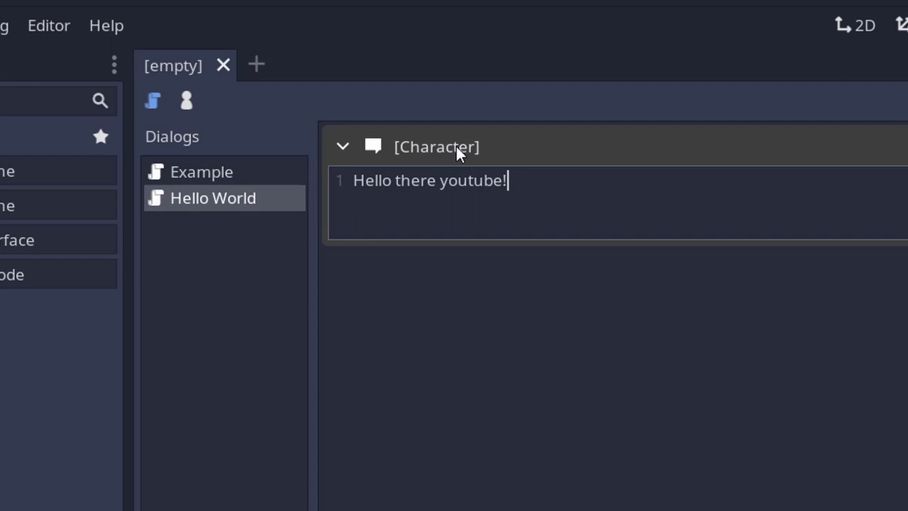
left_click(456, 147)
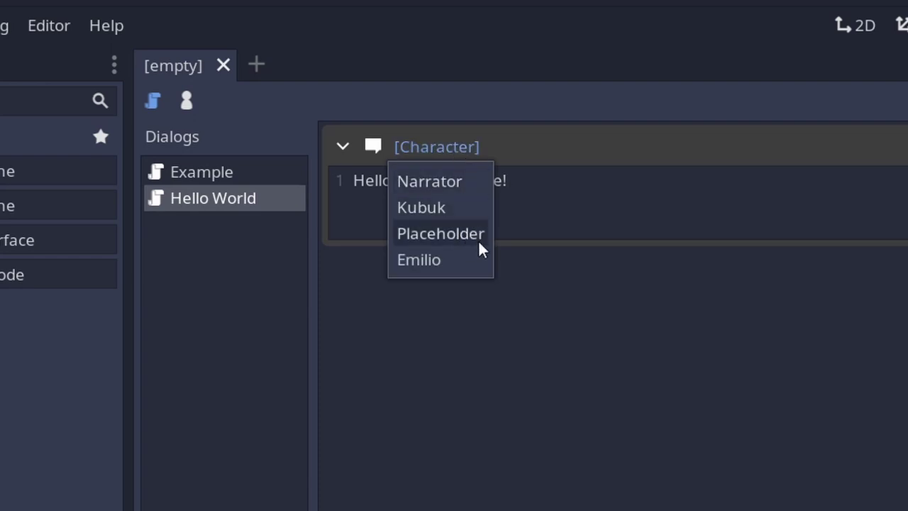
left_click(445, 234)
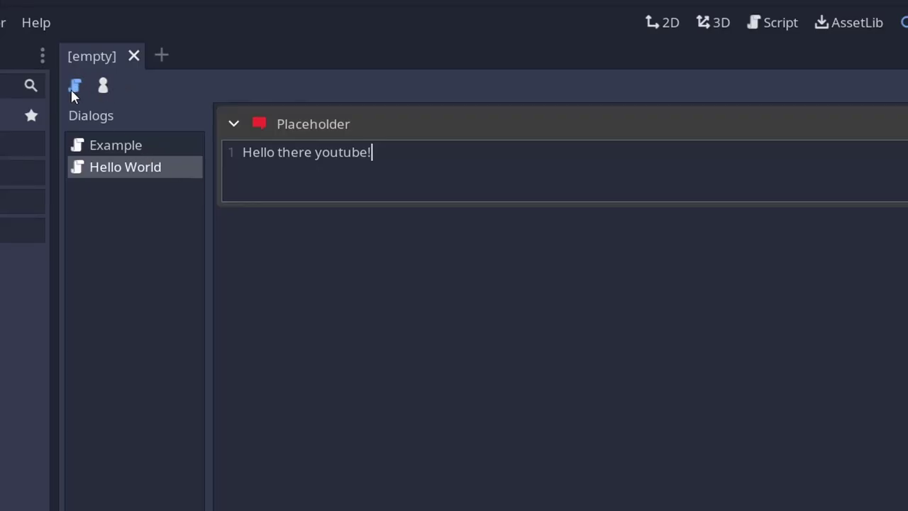
Switch the sidebar from the Dialogs list to the Characters list.
left_click(102, 85)
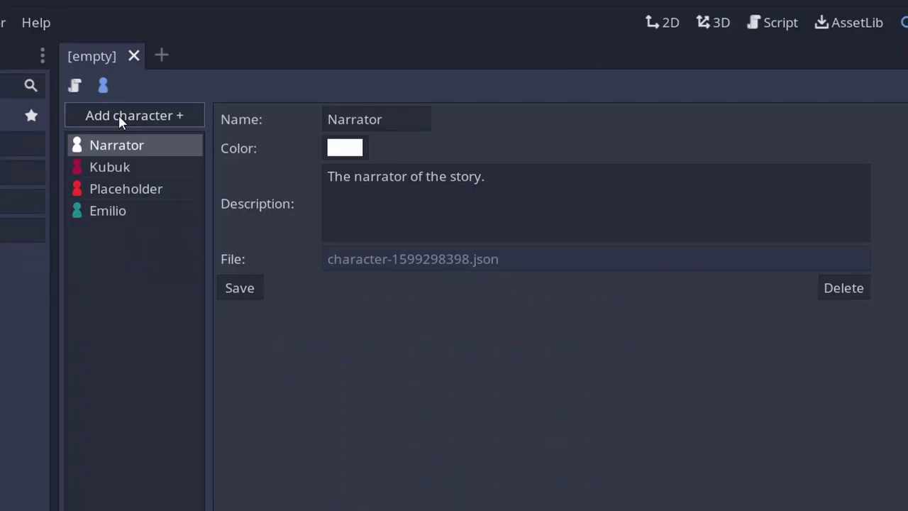
Add a character named Toen with blue colour 365cf2 and save it.
left_click(118, 115)
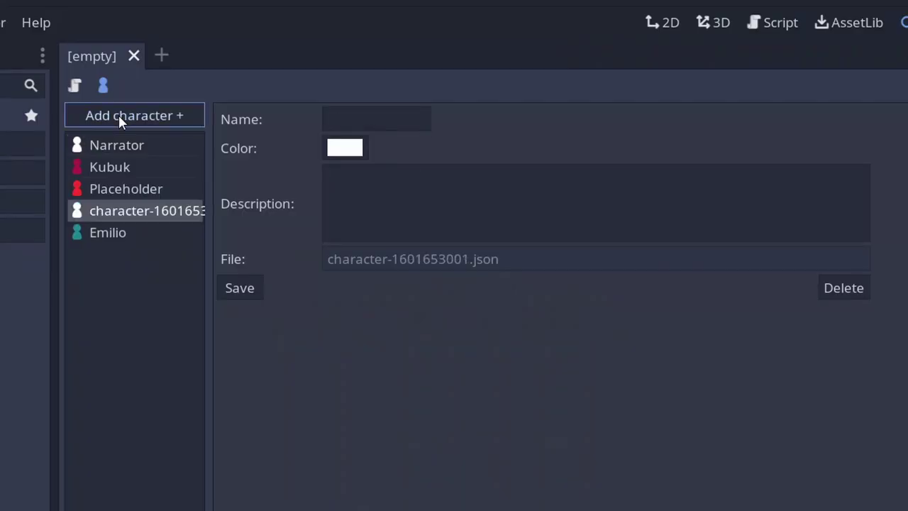
left_click(398, 118)
type("Toen")
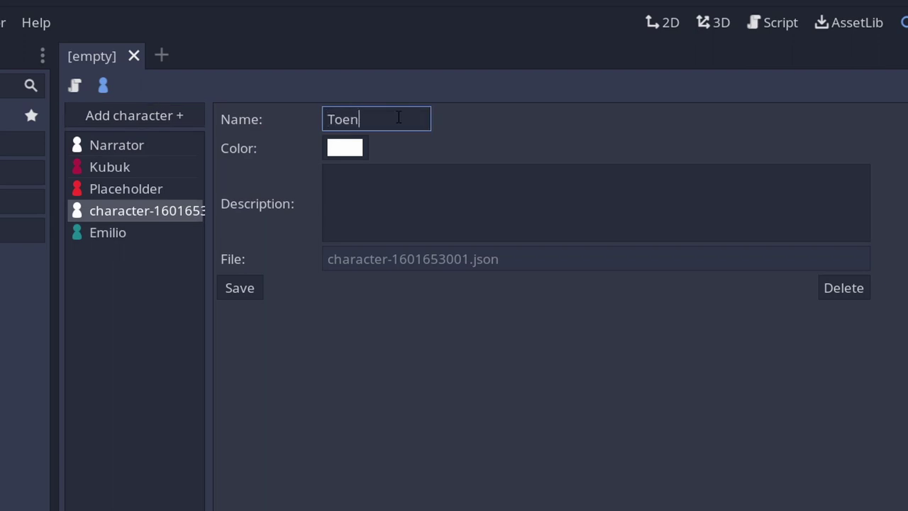
left_click(342, 159)
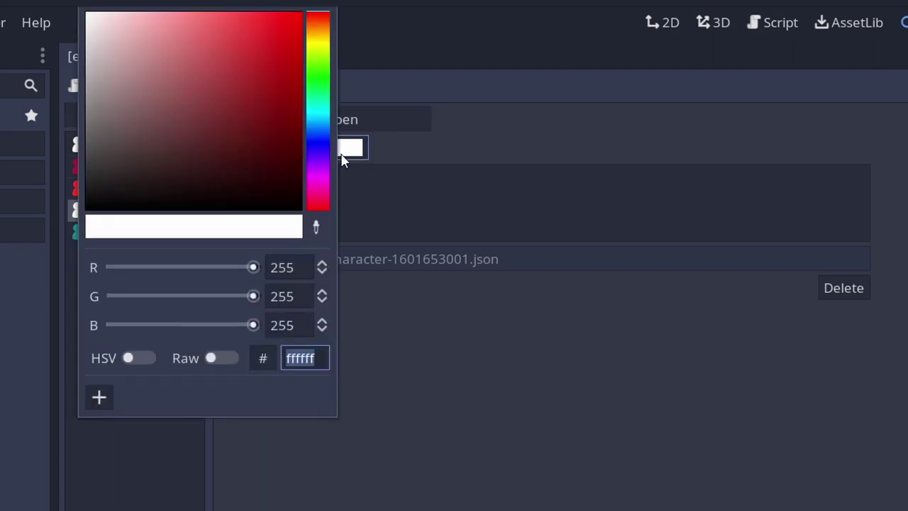
left_click(317, 134)
left_click_drag(241, 78, 257, 21)
left_click(427, 215)
left_click(241, 288)
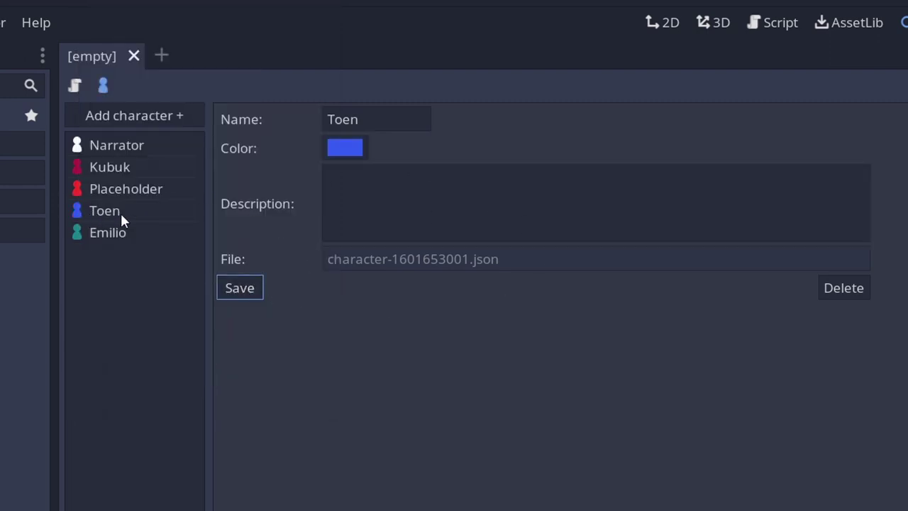
Make Toen the speaker of the Hello World text line.
left_click(78, 85)
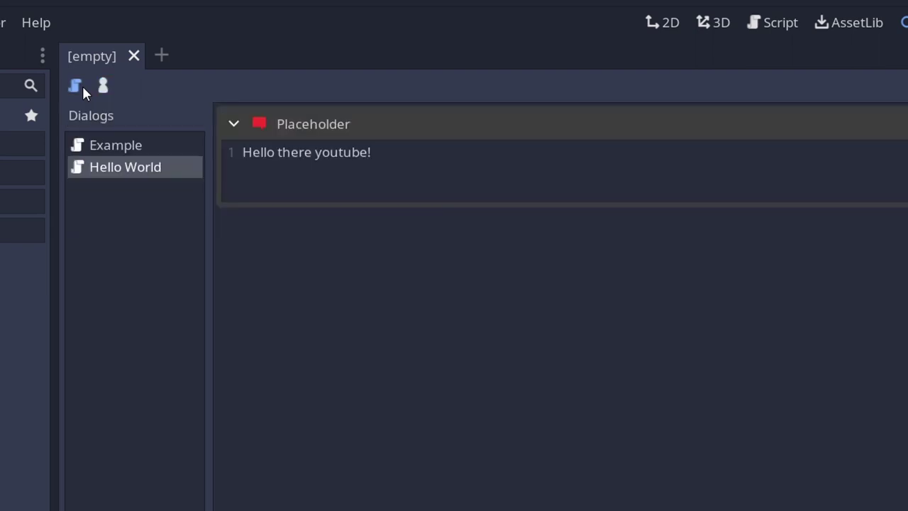
left_click(308, 122)
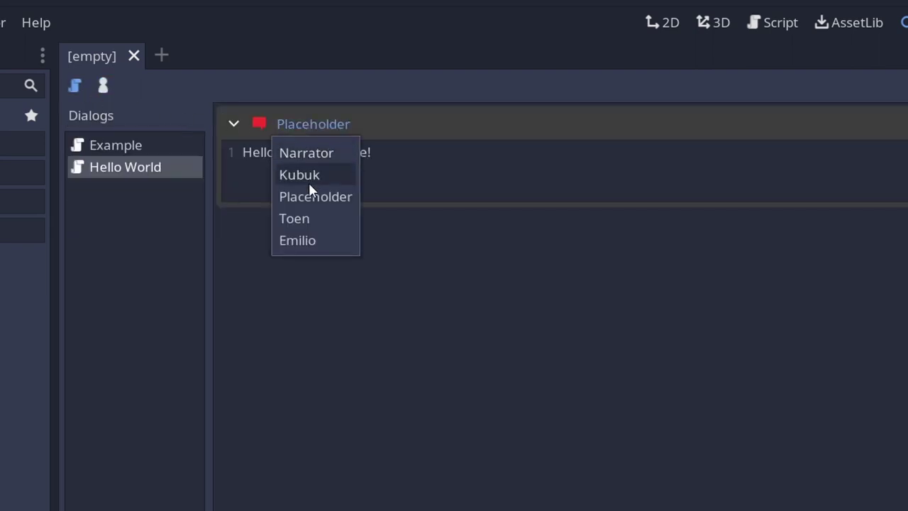
left_click(301, 217)
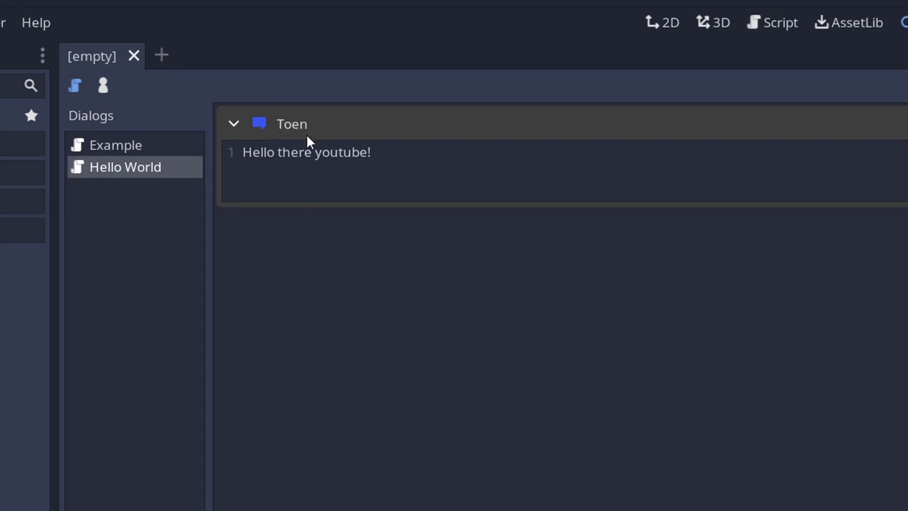
Add a Character Join event for Toen at the end of the Example timeline.
left_click(151, 148)
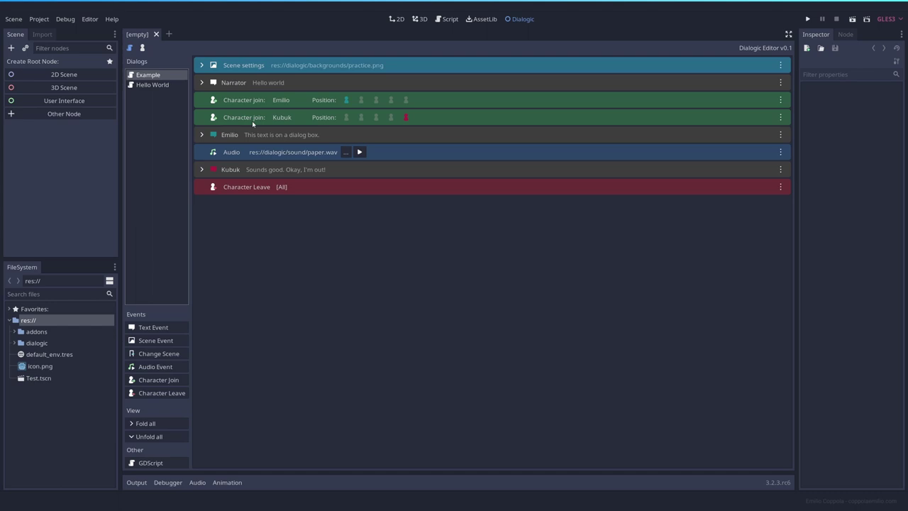
left_click(155, 380)
left_click(290, 205)
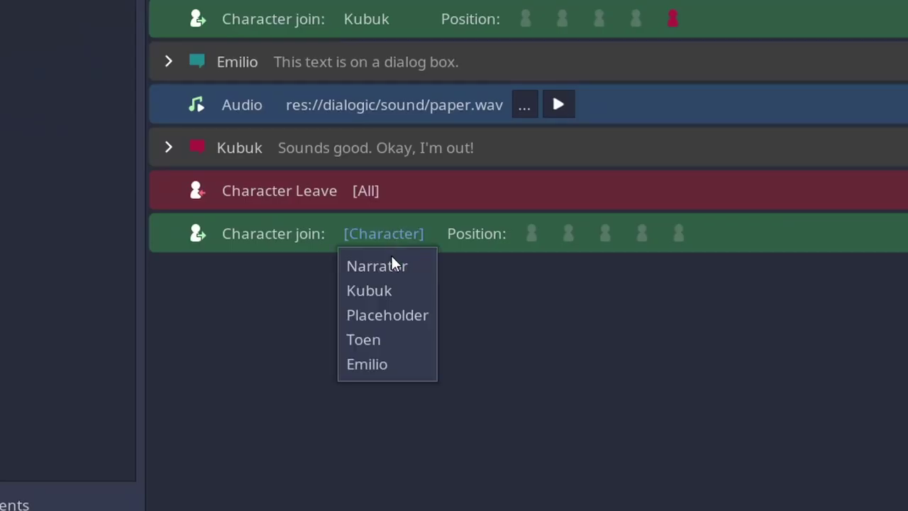
left_click(380, 340)
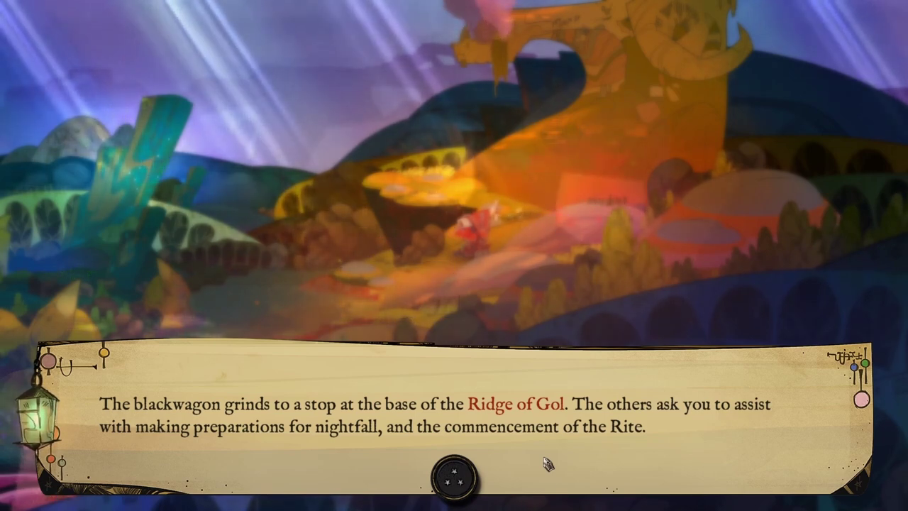
Continue to the Horned Woman's line and show the info card for the red word Jodariel.
mouse_move(509, 413)
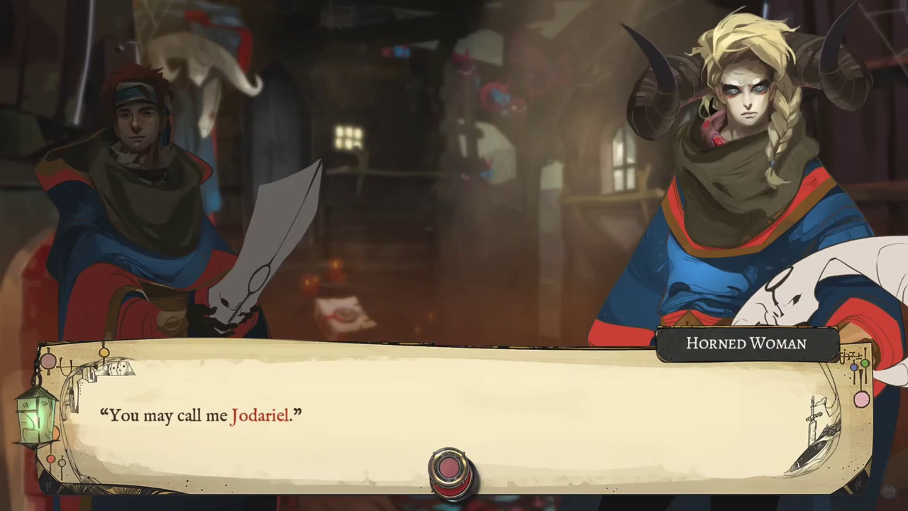
mouse_move(244, 424)
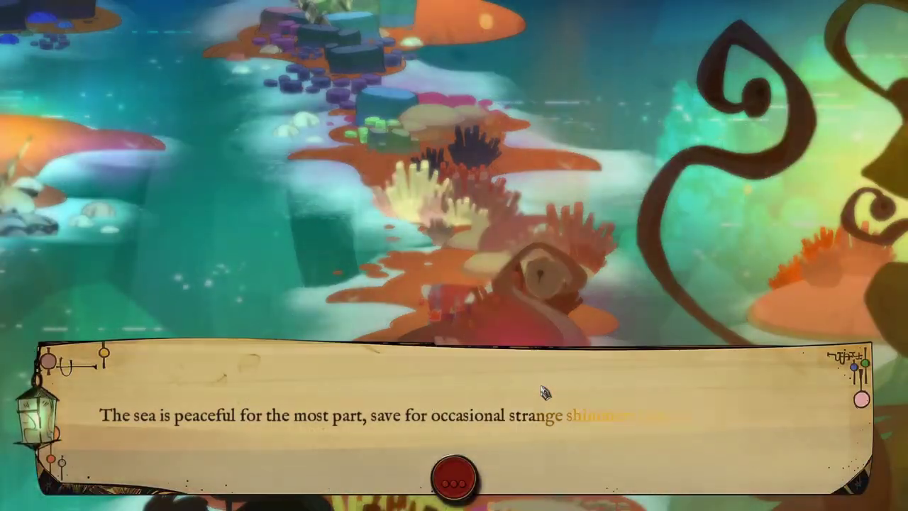
Step through Jodariel's reply and the Hulk of Ores narration into the next character's dialogue.
left_click(454, 480)
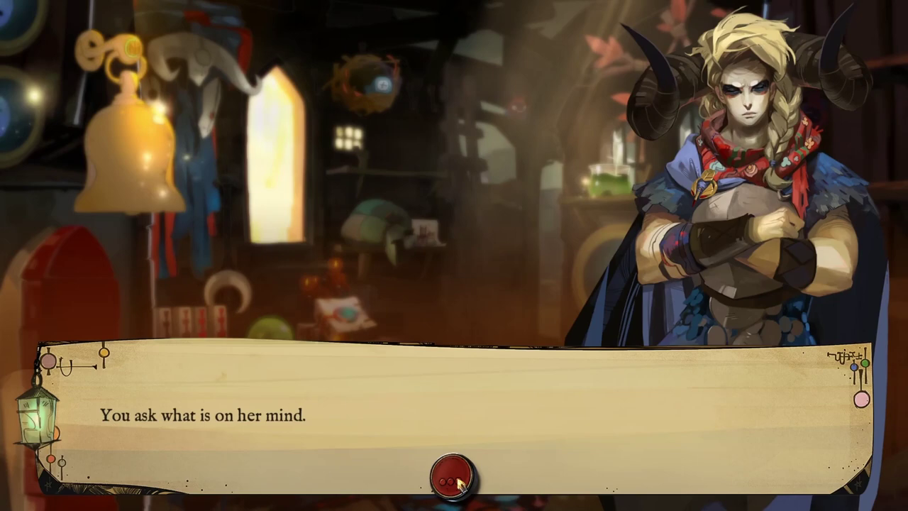
left_click(453, 479)
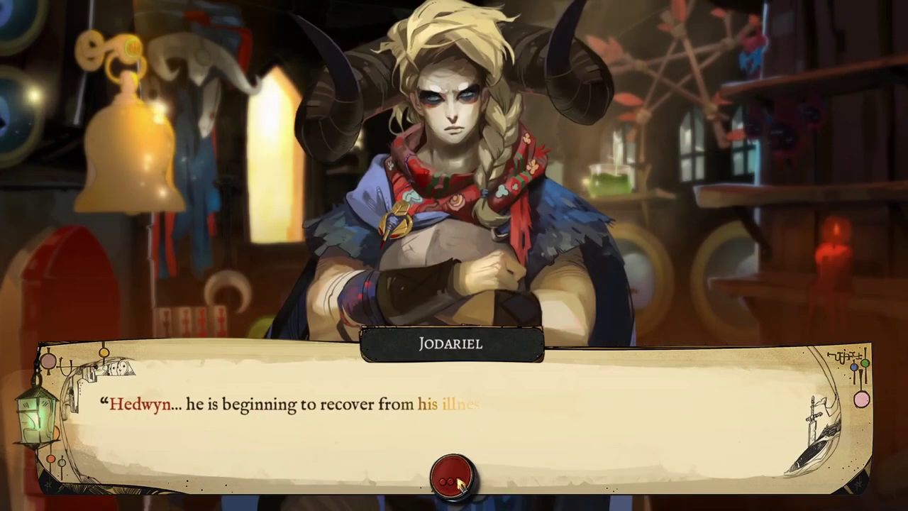
left_click(454, 480)
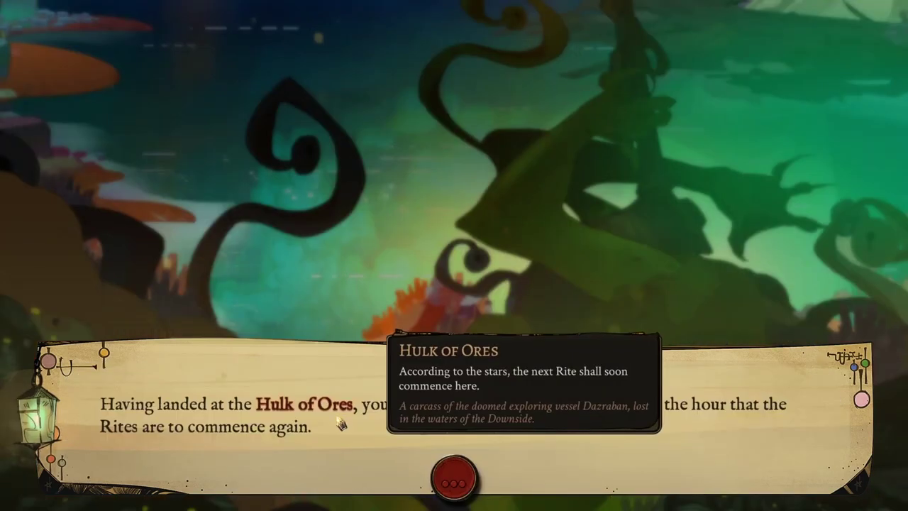
left_click(441, 485)
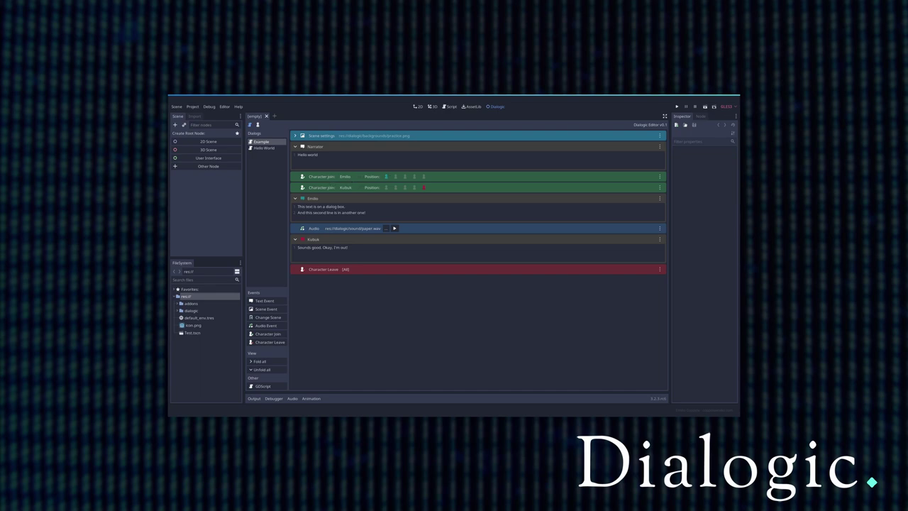
left_click_drag(345, 206, 298, 206)
left_click(346, 206)
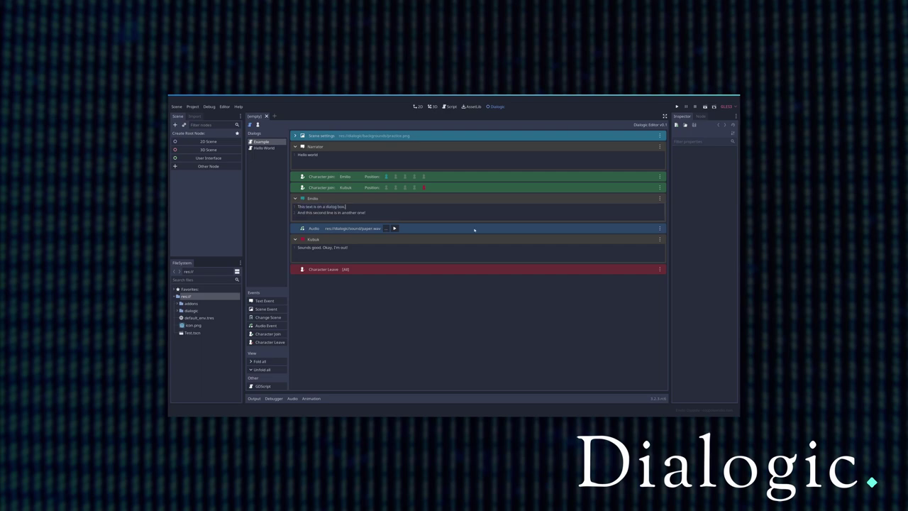